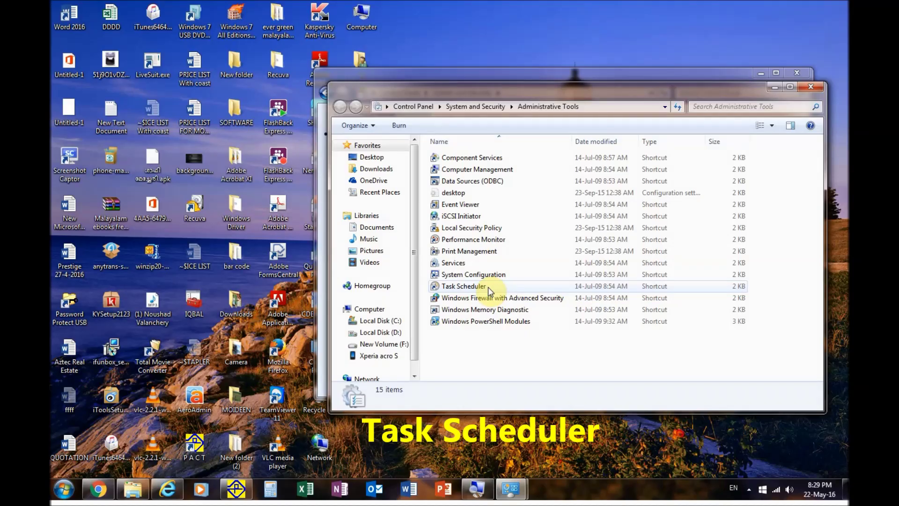
Open Task Scheduler from Administrative Tools in a maximized window and expand the Task Scheduler Library
double_click(488, 290)
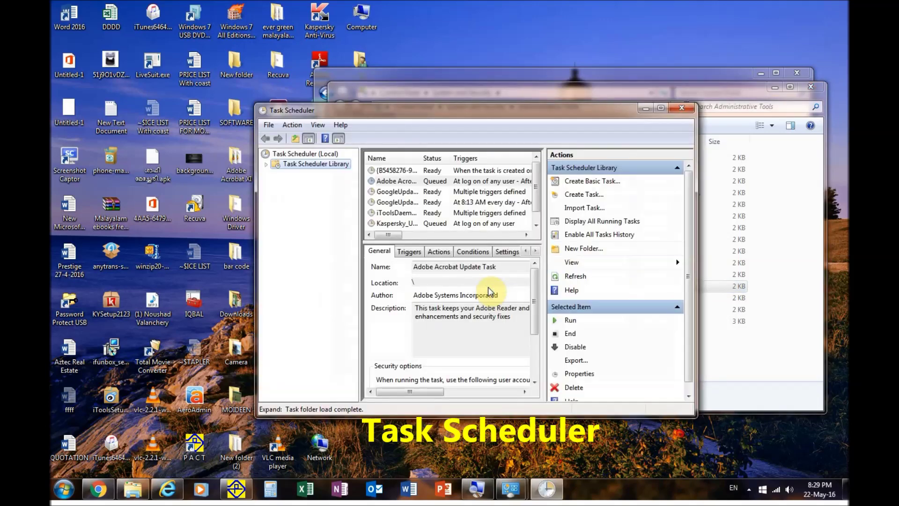
click(661, 108)
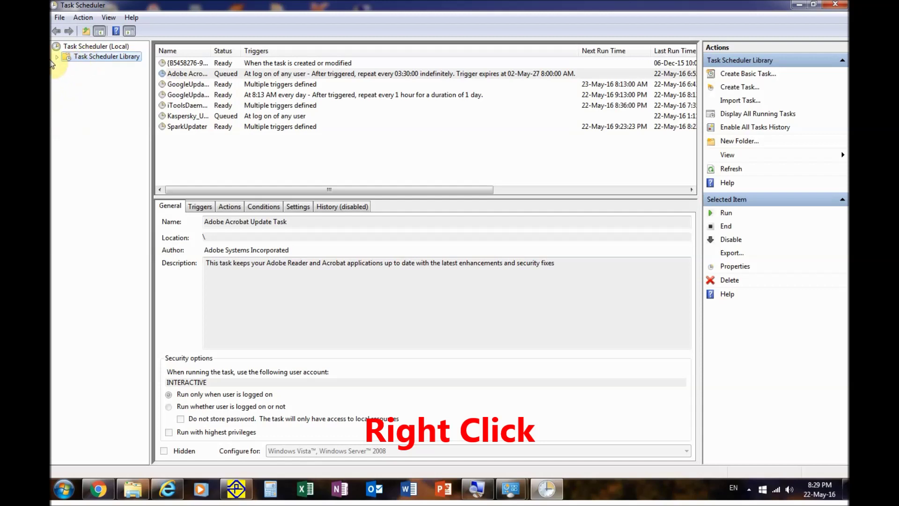
click(57, 57)
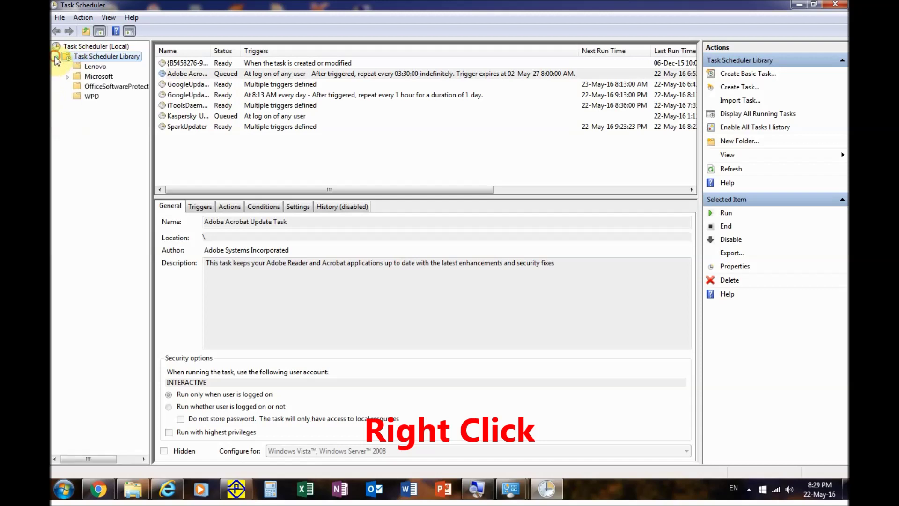
Start a new full task in the Task Scheduler Library and name it winword
right_click(95, 60)
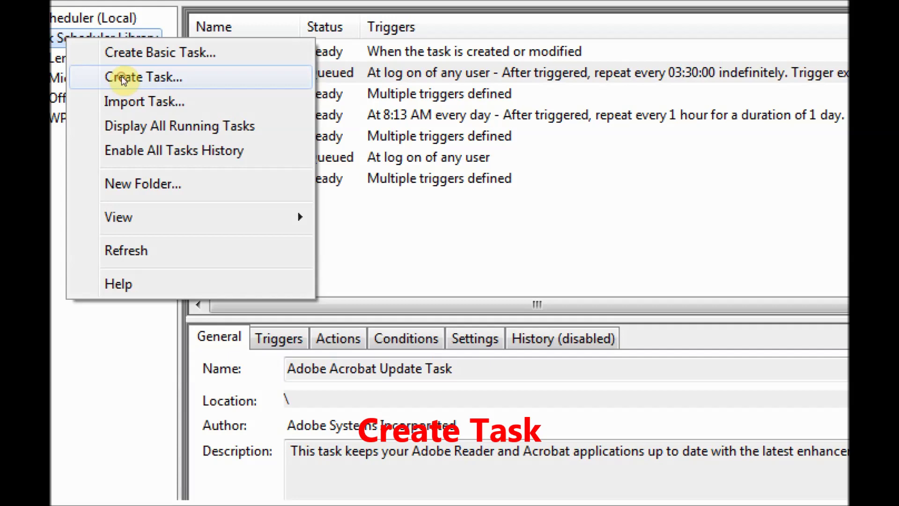
click(122, 75)
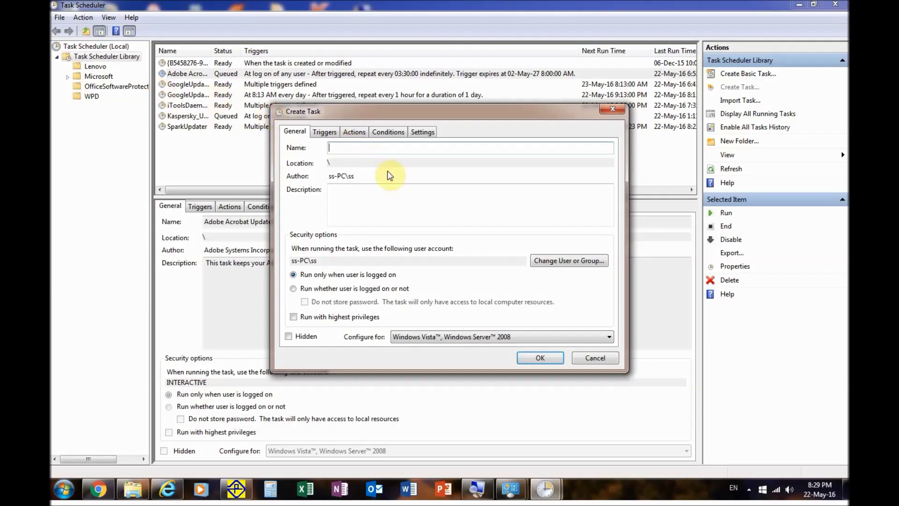
text(winword)
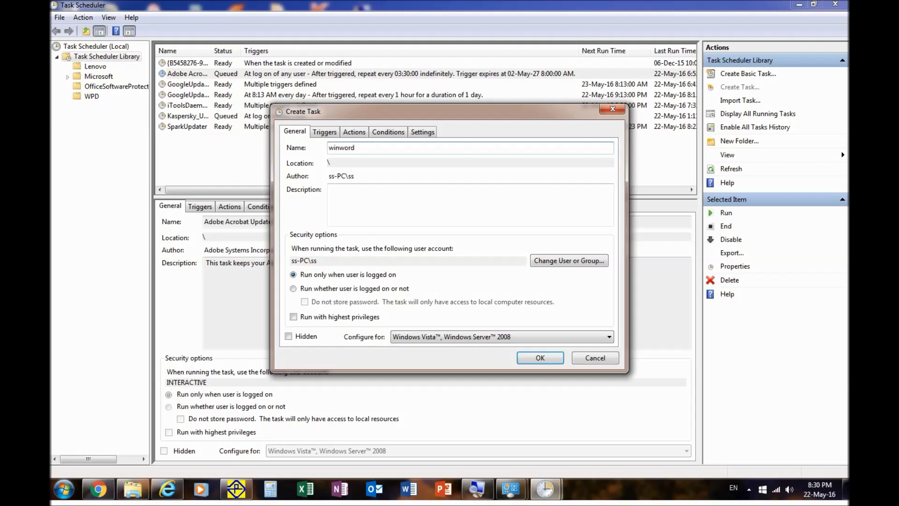
Add a scheduled trigger to the task with its start time set to 8:32:00 PM
click(333, 132)
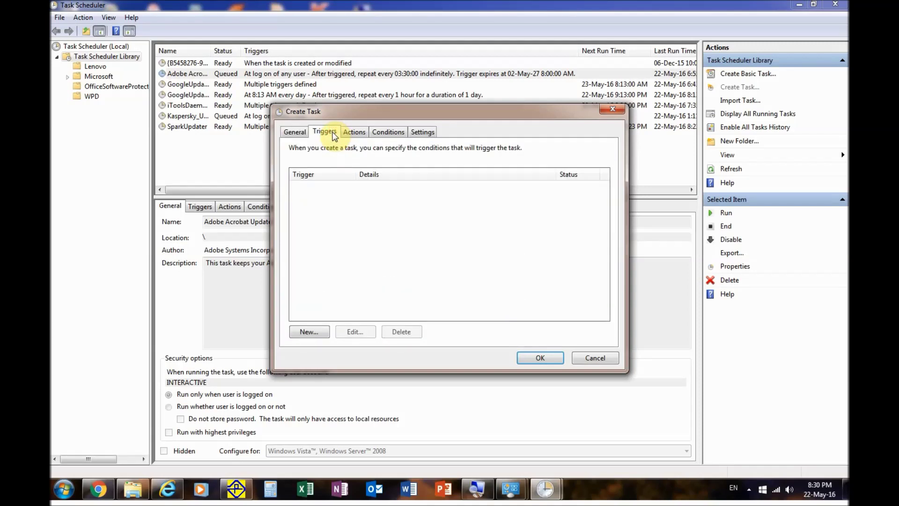
click(319, 335)
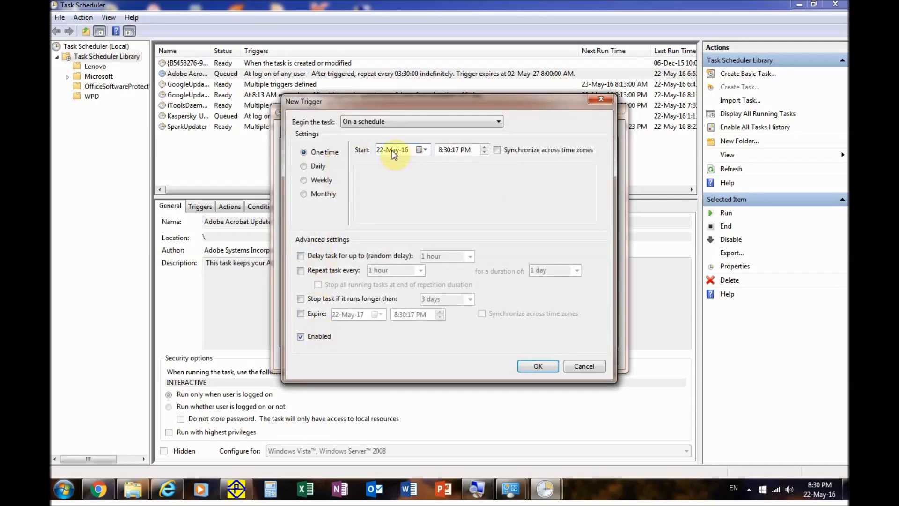
click(447, 151)
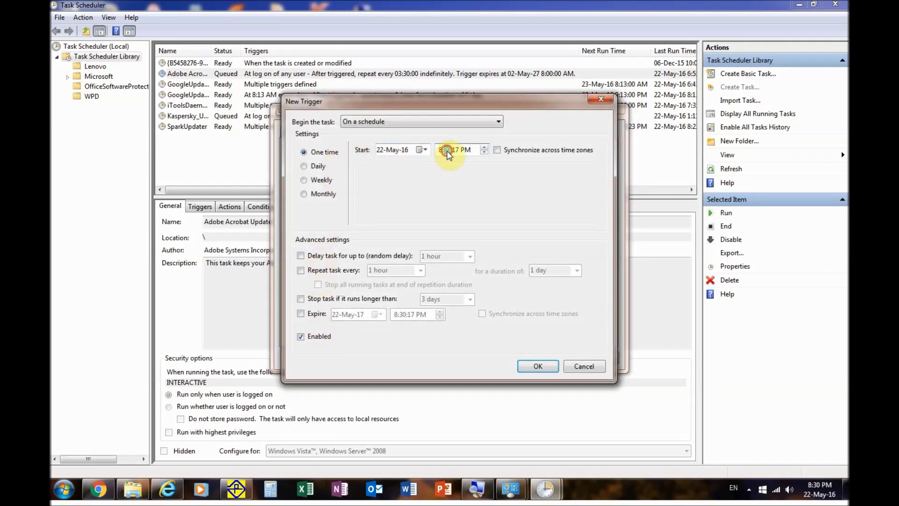
text(32)
click(455, 151)
text(00)
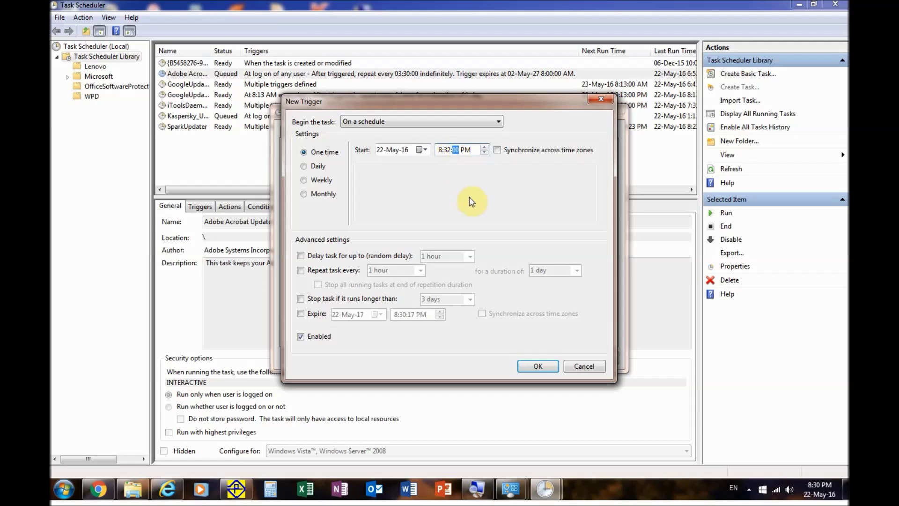
Look through the Daily, Weekly and Monthly recurrence options, return the trigger to One time and save it
click(304, 166)
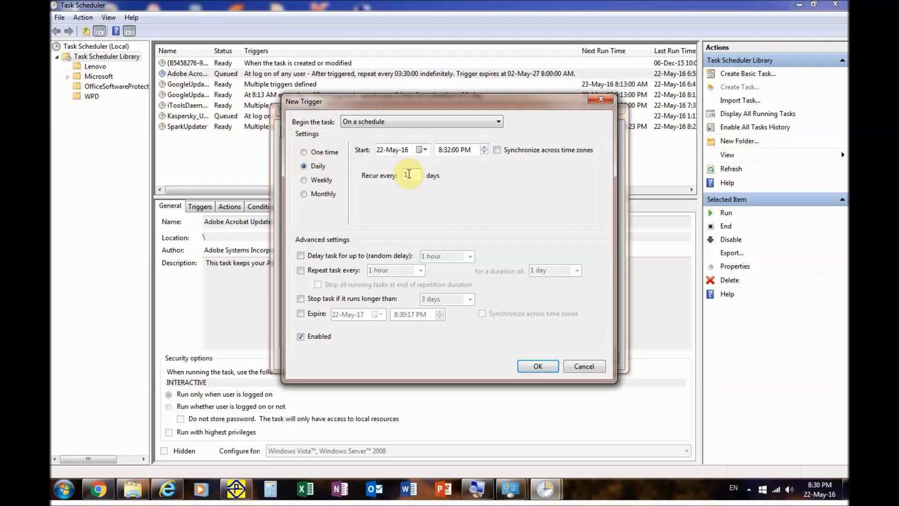
click(306, 182)
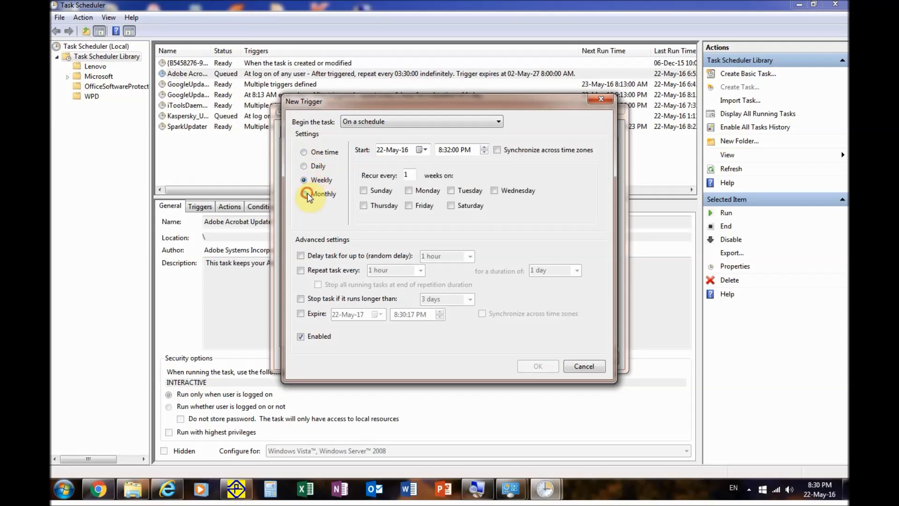
click(305, 193)
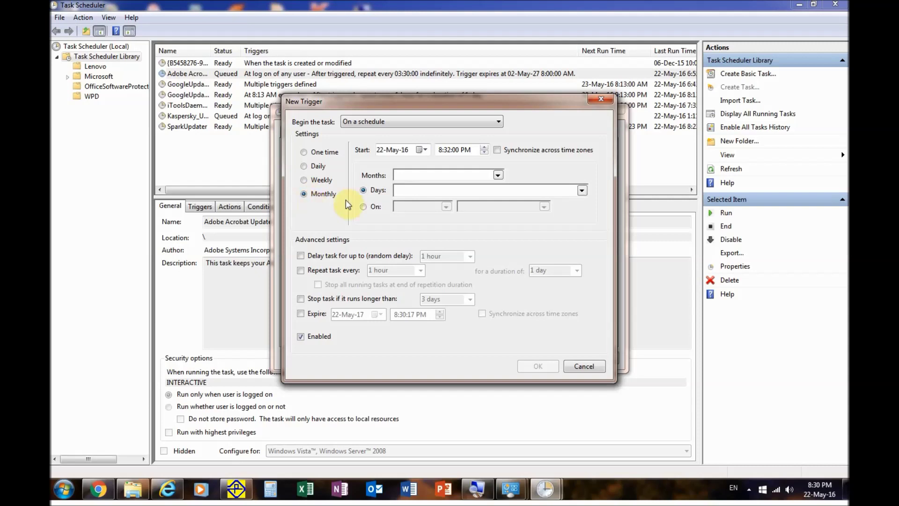
click(304, 180)
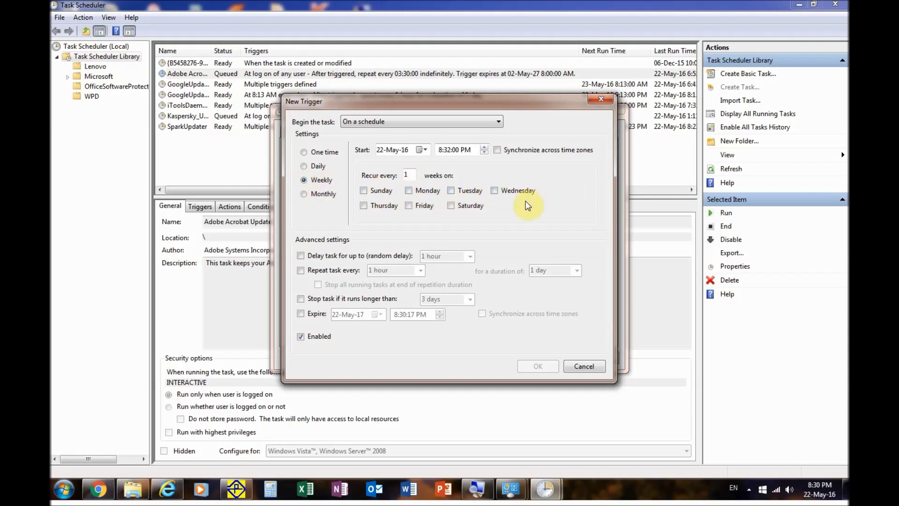
click(309, 158)
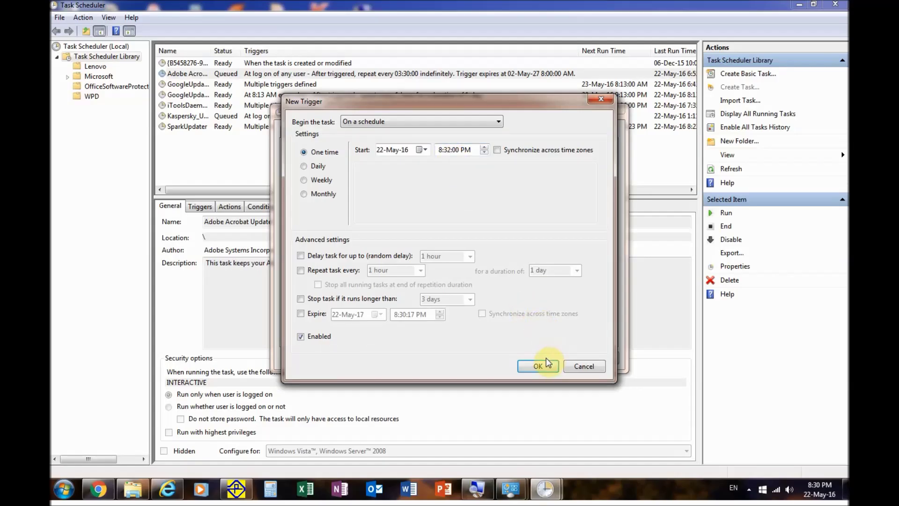
click(539, 366)
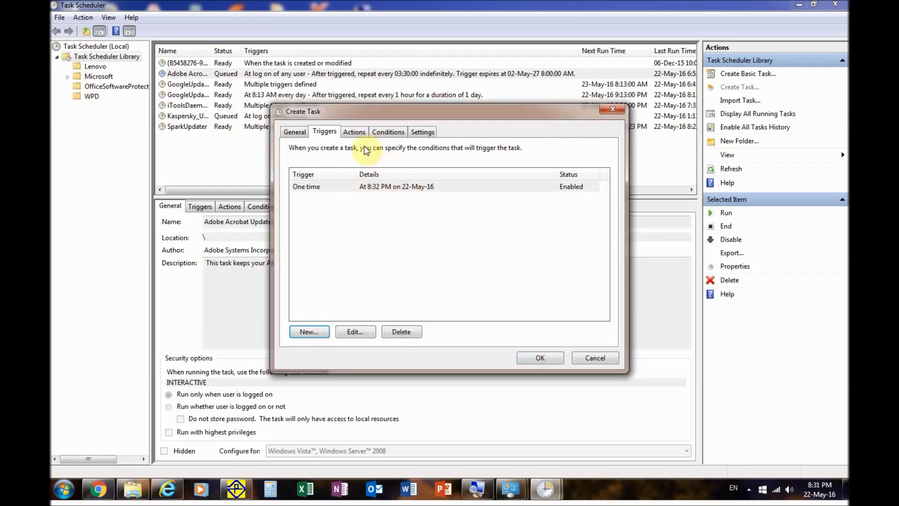
Create a Start a program action for the task, using the Word 2016 shortcut on the Desktop as its program
click(352, 133)
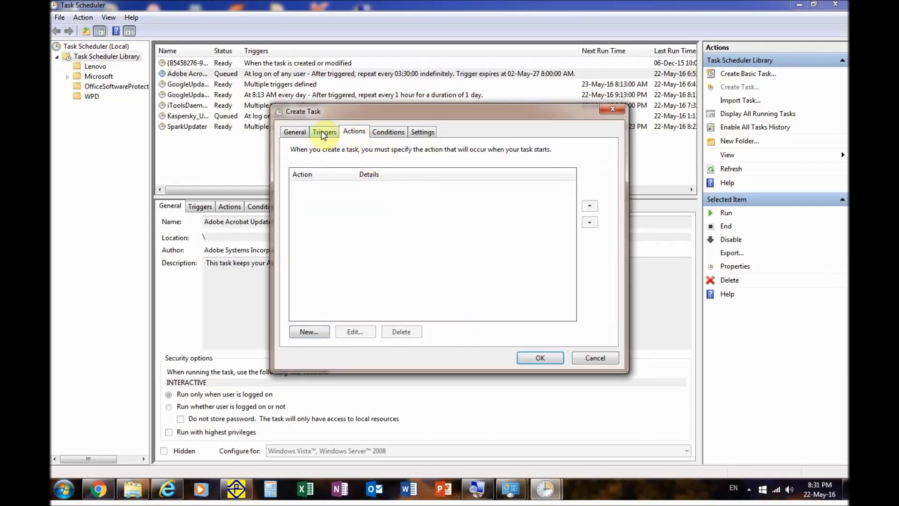
click(312, 334)
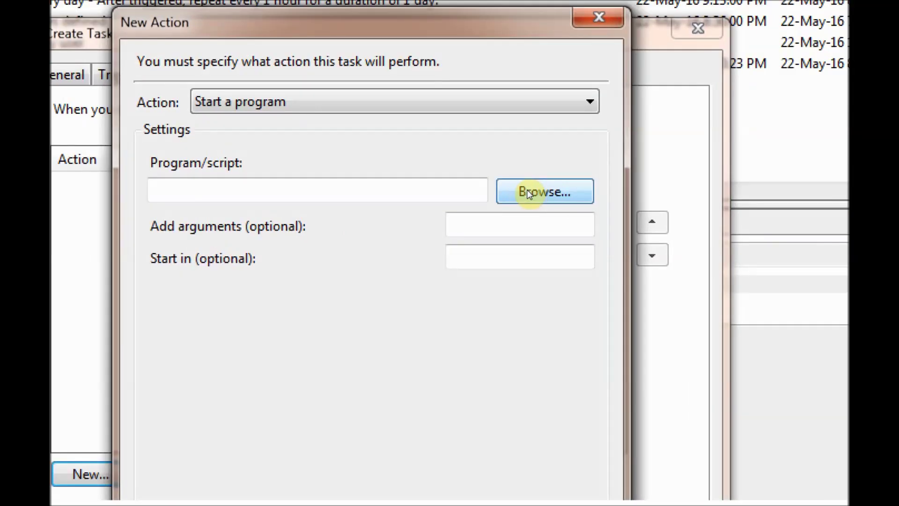
click(529, 193)
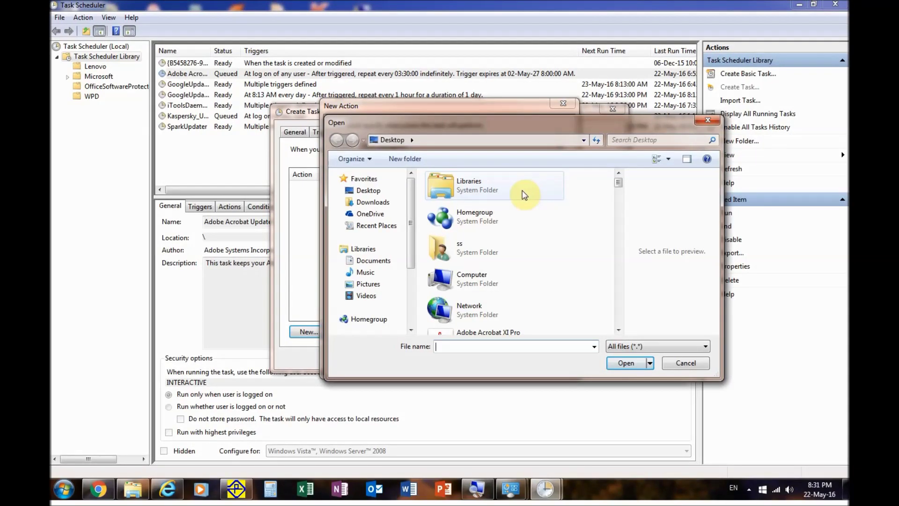
click(366, 192)
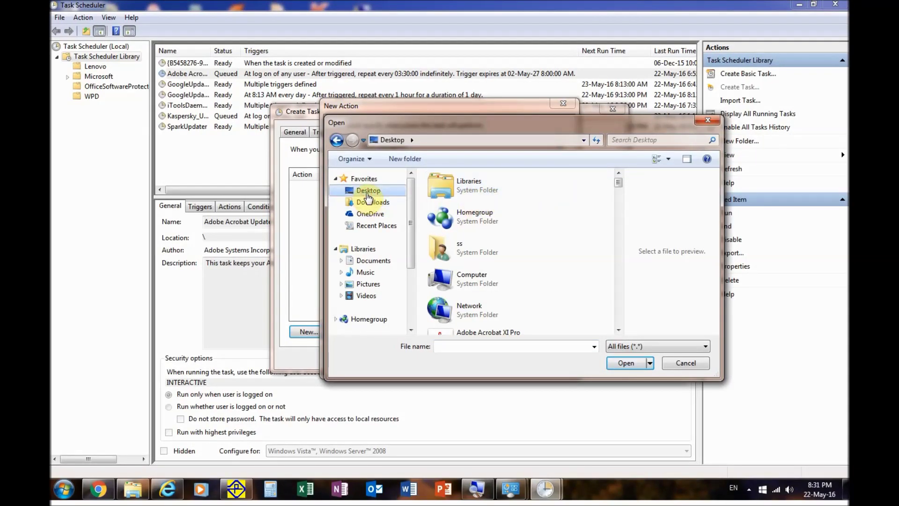
drag(619, 183, 628, 327)
click(459, 288)
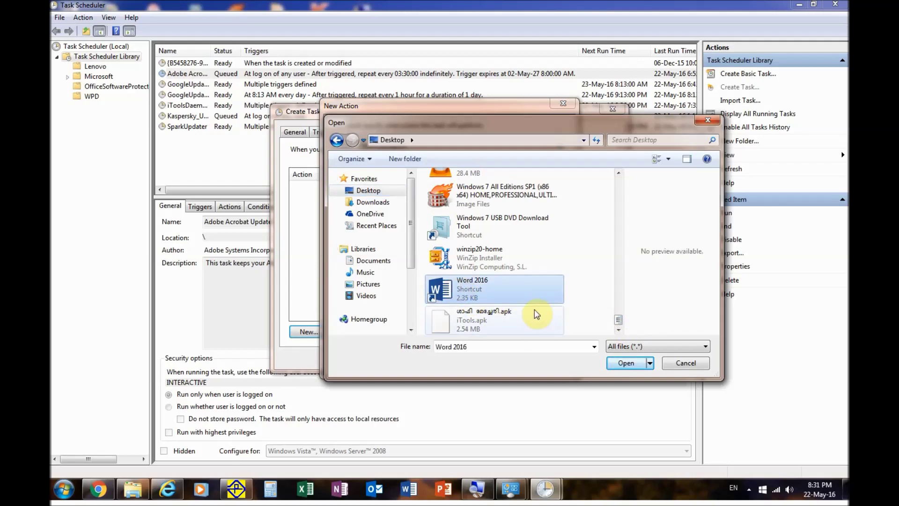
click(623, 364)
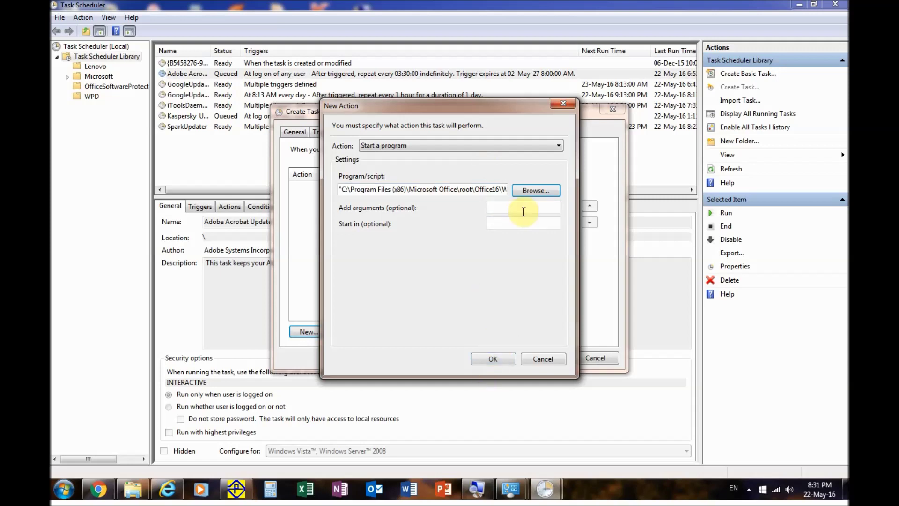
Check the available action types, keep Start a program, and save both the action and the winword task
click(556, 146)
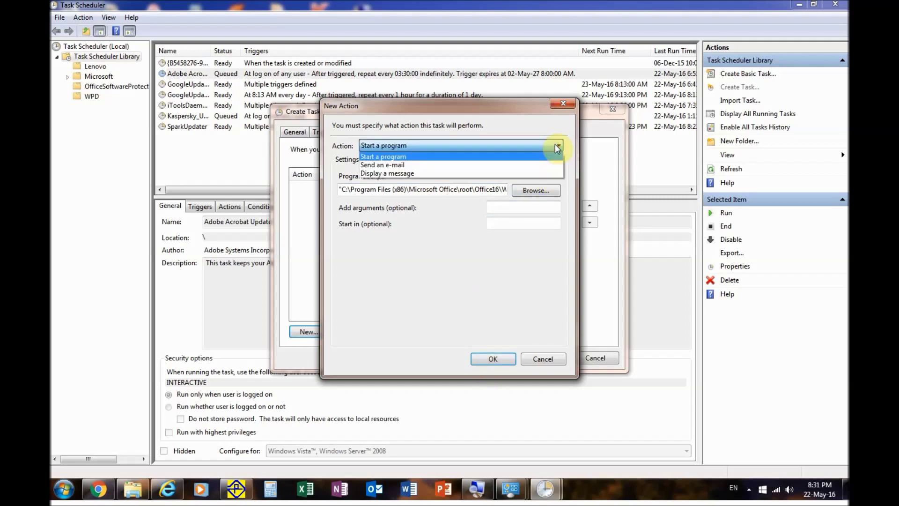
click(553, 146)
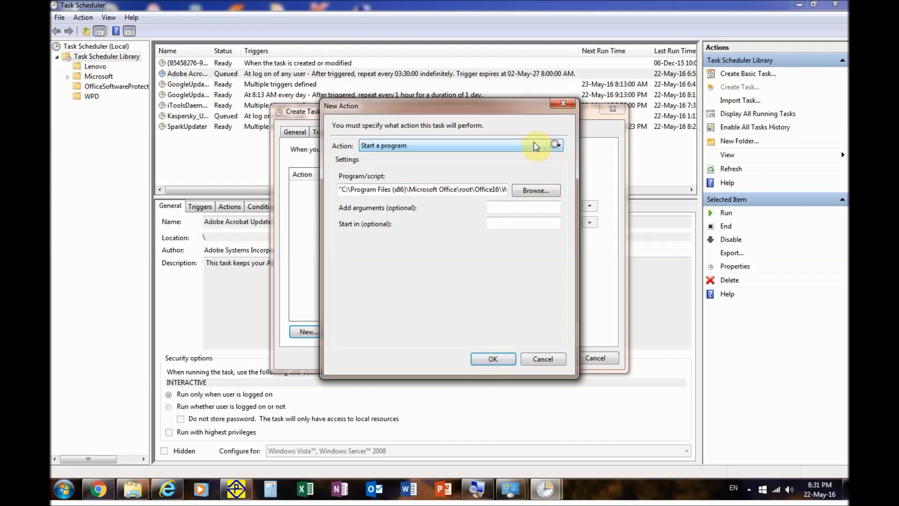
click(490, 368)
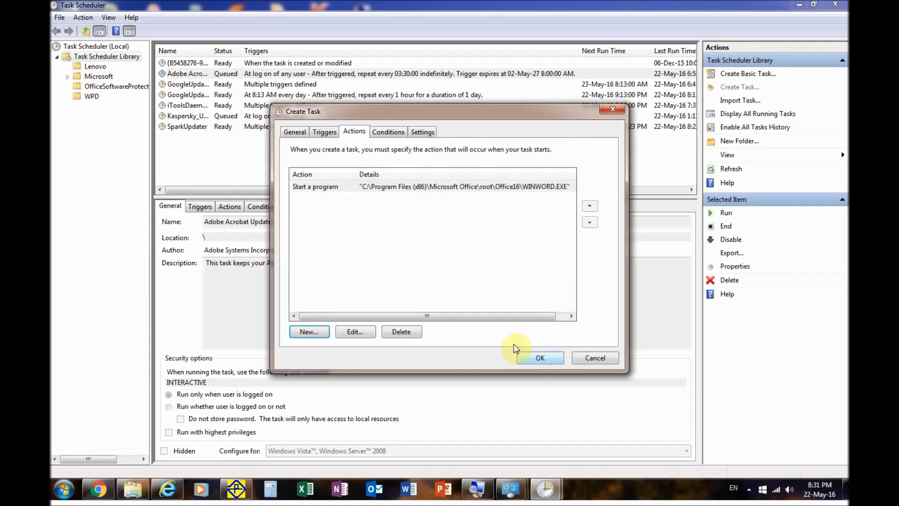
click(540, 358)
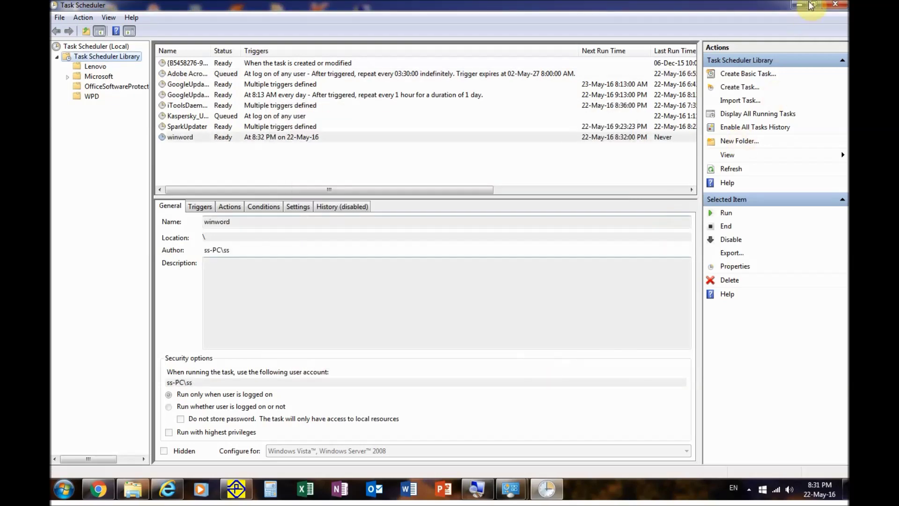
Close Task Scheduler and the open Control Panel windows, and display the system clock and calendar
click(844, 5)
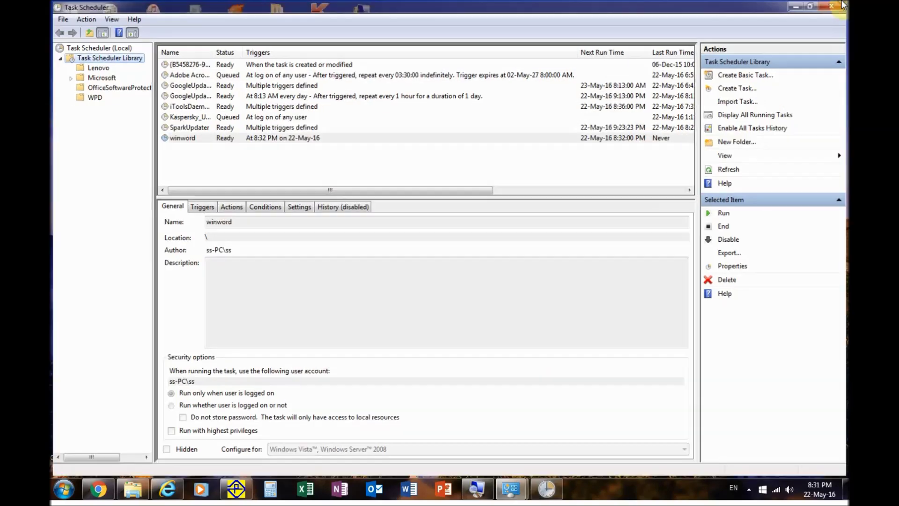
click(819, 89)
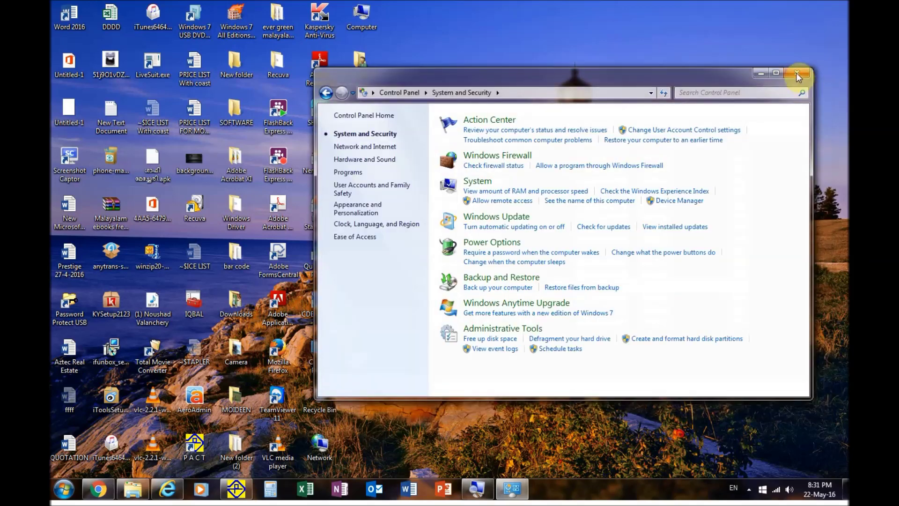
click(797, 73)
click(808, 481)
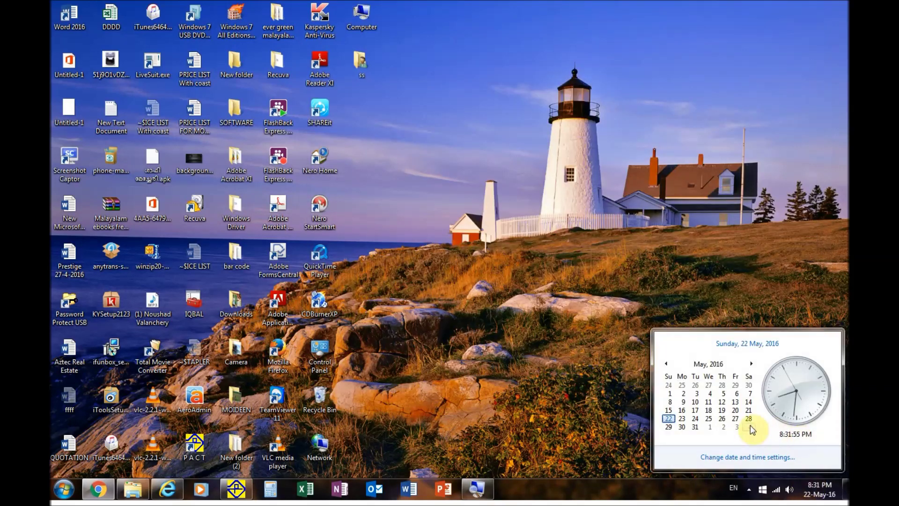